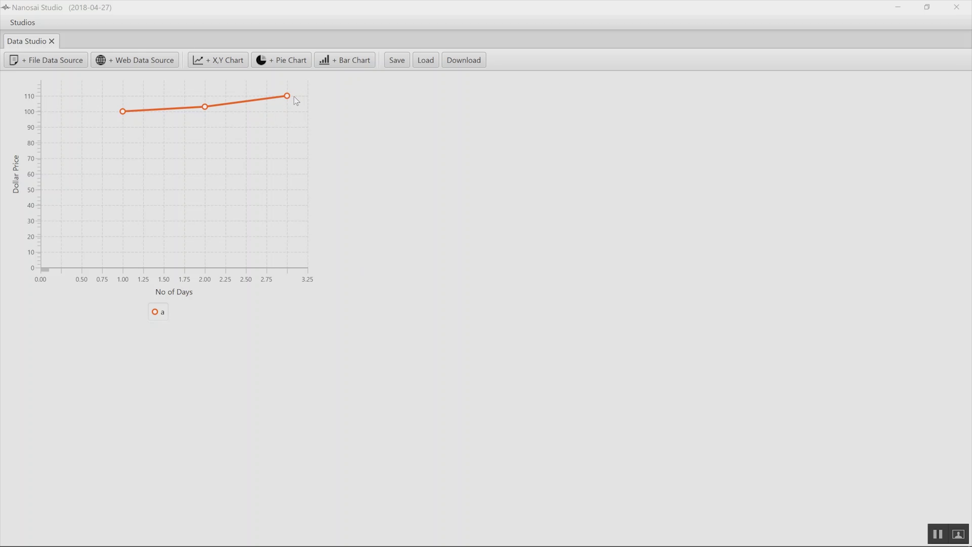
- Add a CSV web data source named XY Data 2, using the copied URL ending in :8080/web-streams/r?sid=test-stream-1
{"action": "left_click", "coordinate": [119, 61]}
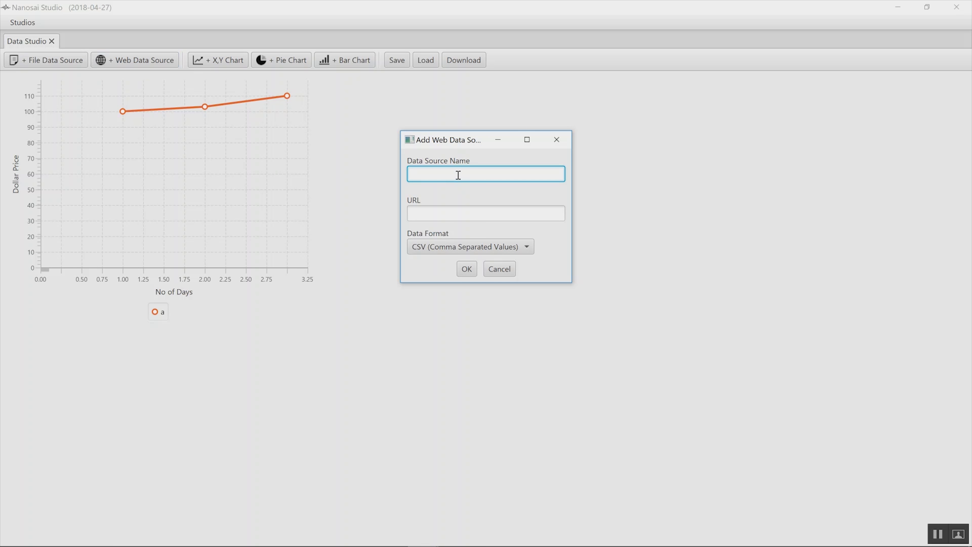
{"action": "type", "text": "XY Data 2"}
{"action": "key", "text": "Tab"}
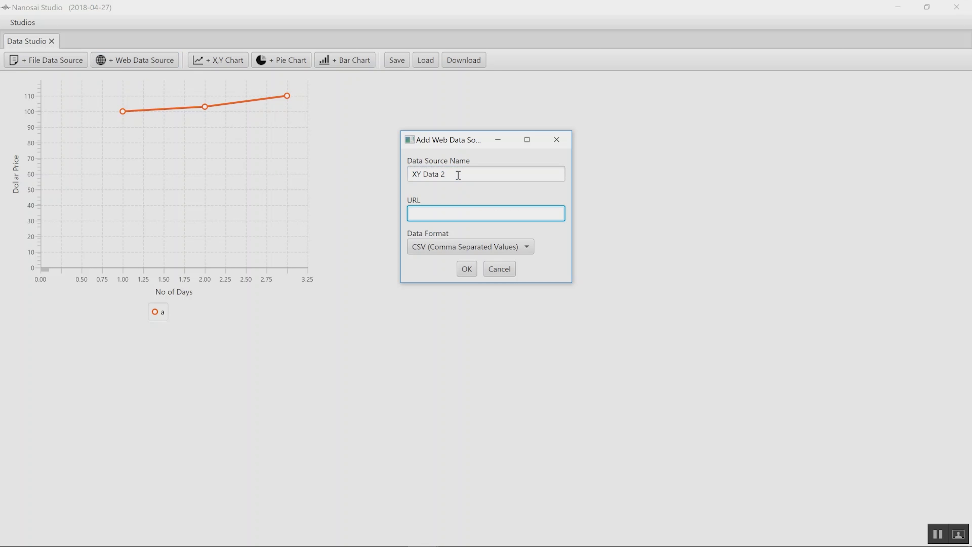
{"action": "key", "text": "ctrl+v"}
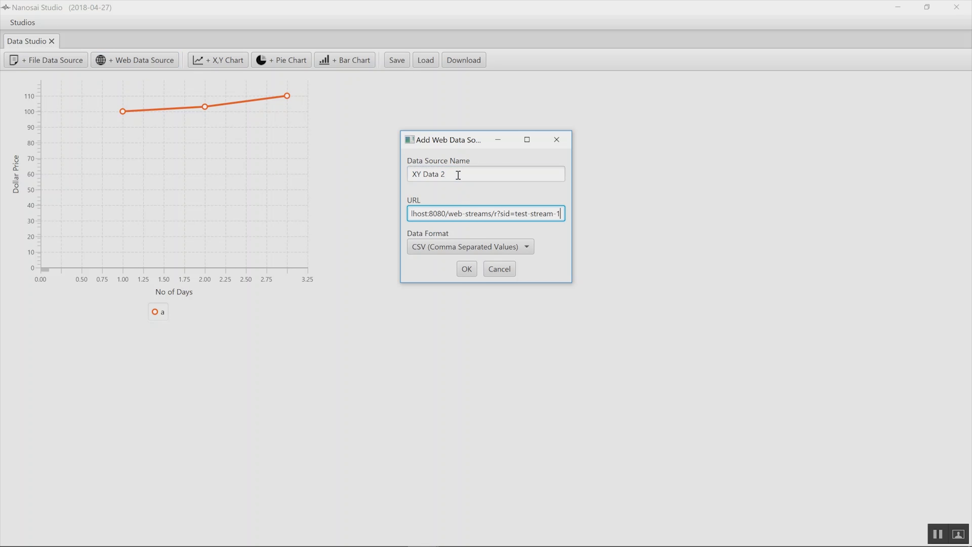
{"action": "left_click", "coordinate": [466, 269]}
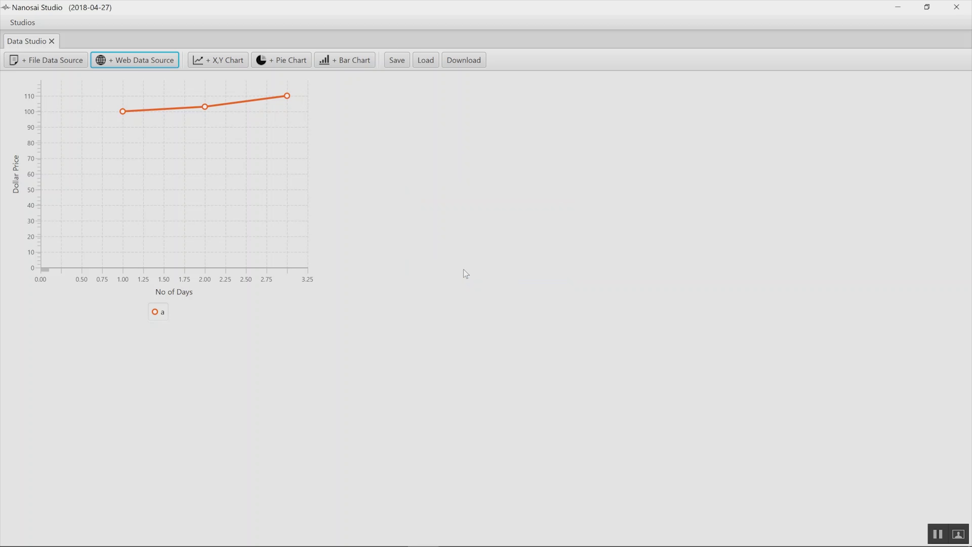
- Add an X,Y chart that shows the XY Data 2 source as an area chart
{"action": "left_click", "coordinate": [221, 58]}
{"action": "left_click", "coordinate": [455, 191]}
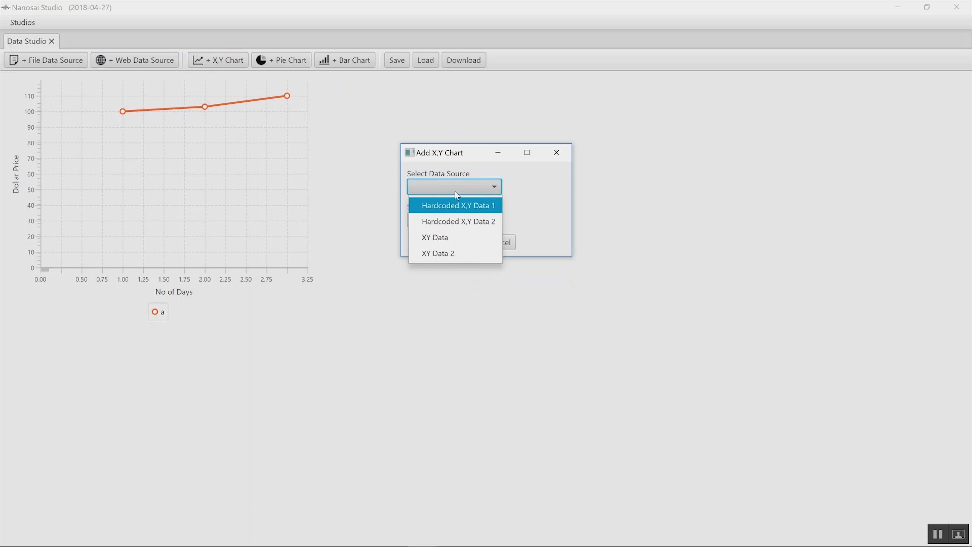
{"action": "left_click", "coordinate": [456, 250]}
{"action": "left_click", "coordinate": [462, 218]}
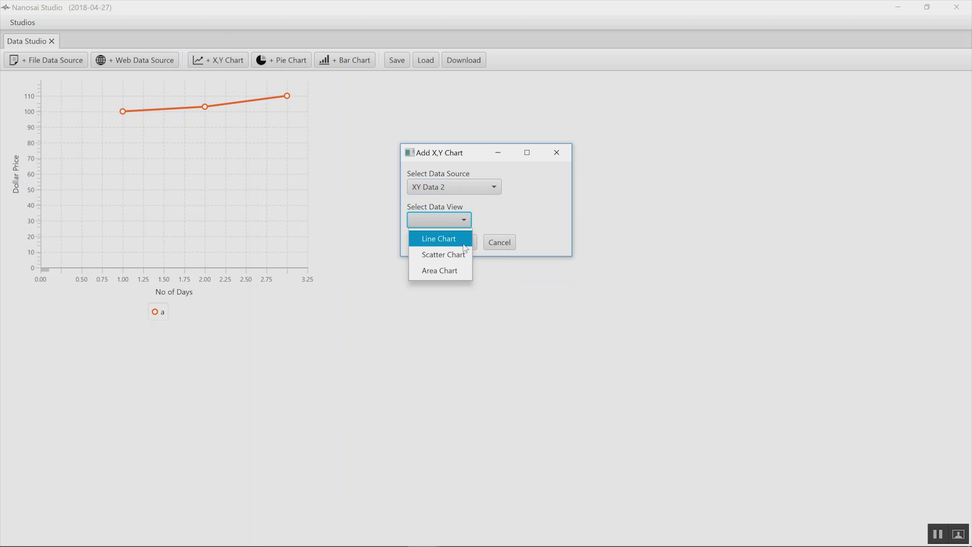
{"action": "left_click", "coordinate": [449, 273]}
{"action": "left_click", "coordinate": [468, 243]}
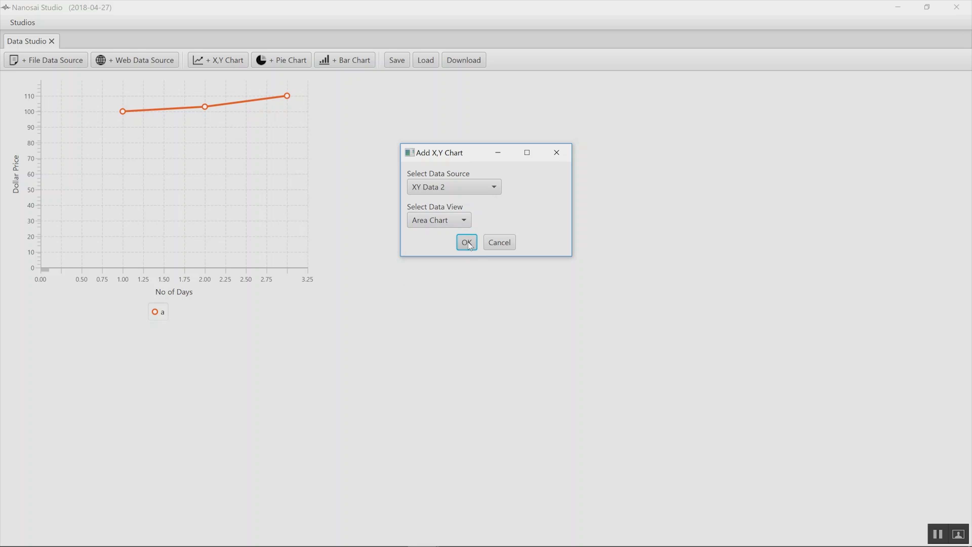
{"action": "left_click", "coordinate": [470, 245]}
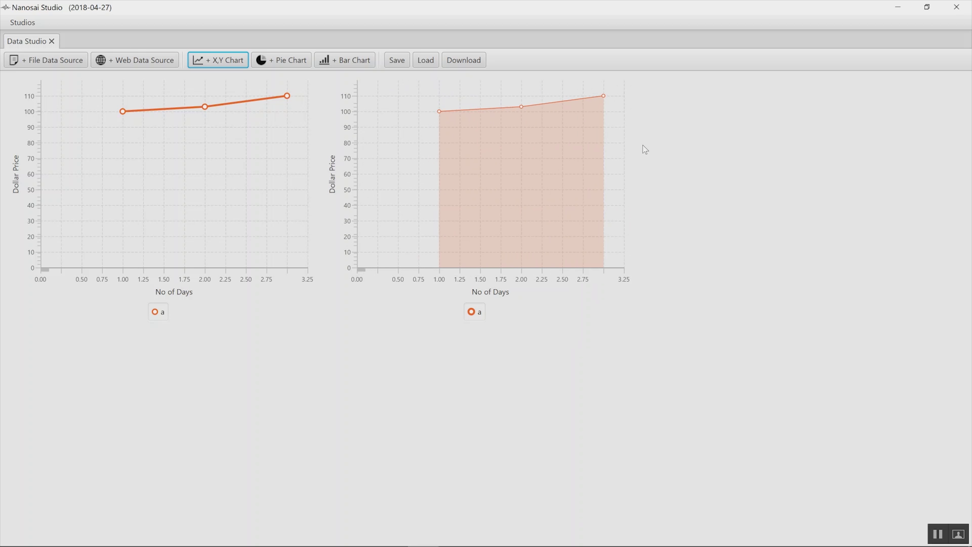
{"action": "left_click", "coordinate": [132, 63]}
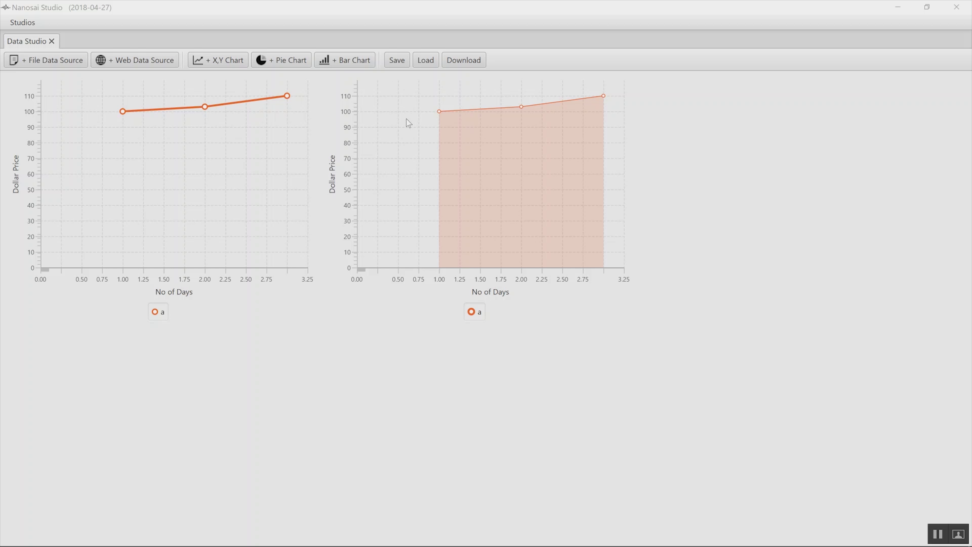
- Save the Data Studio configuration to the Desktop as my-dashboard.properties
{"action": "left_click", "coordinate": [399, 61]}
{"action": "left_click", "coordinate": [400, 63]}
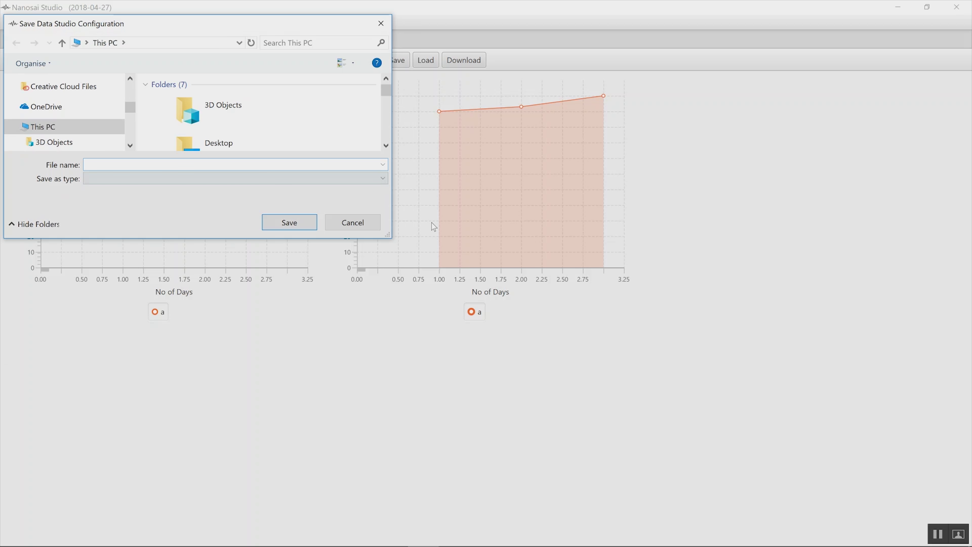
{"action": "left_click_drag", "start_coordinate": [387, 235], "coordinate": [694, 542]}
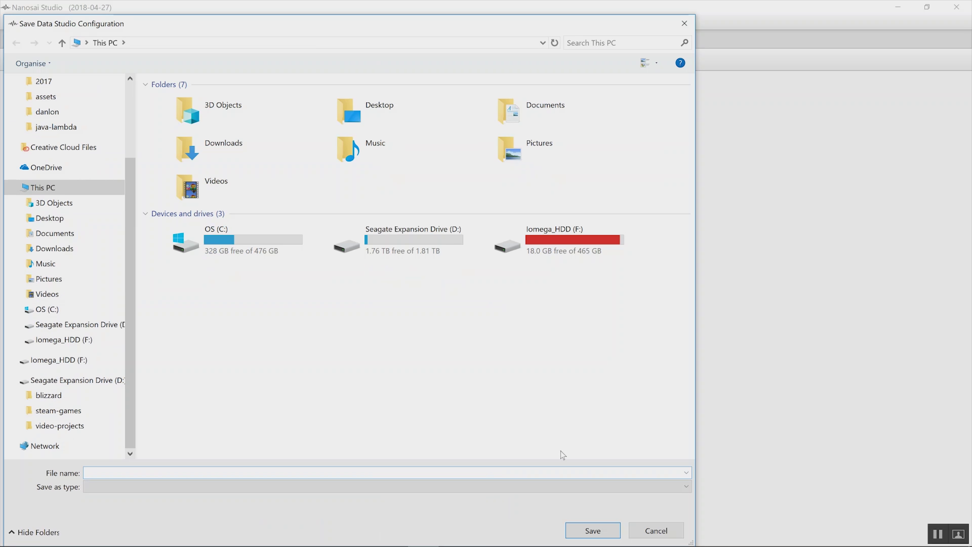
{"action": "left_click", "coordinate": [51, 218]}
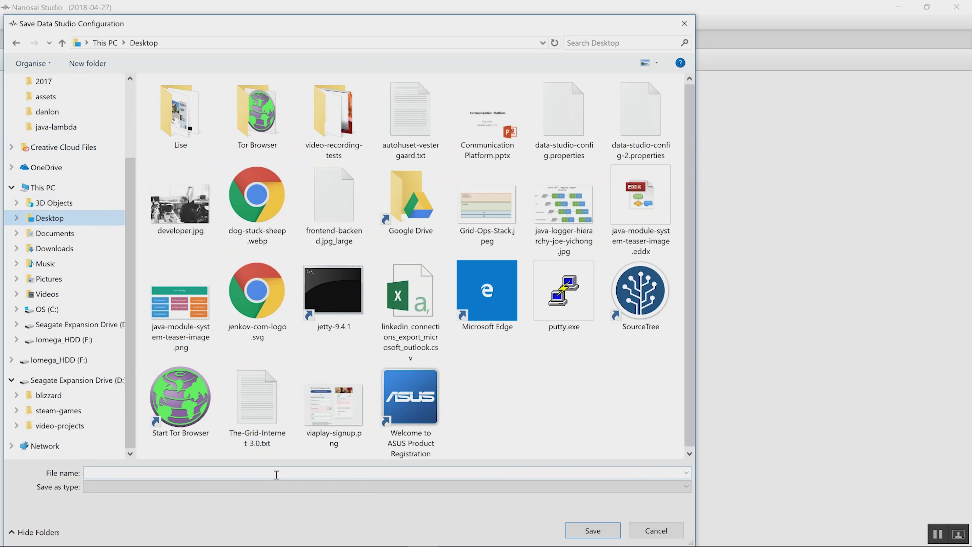
{"action": "left_click", "coordinate": [248, 476]}
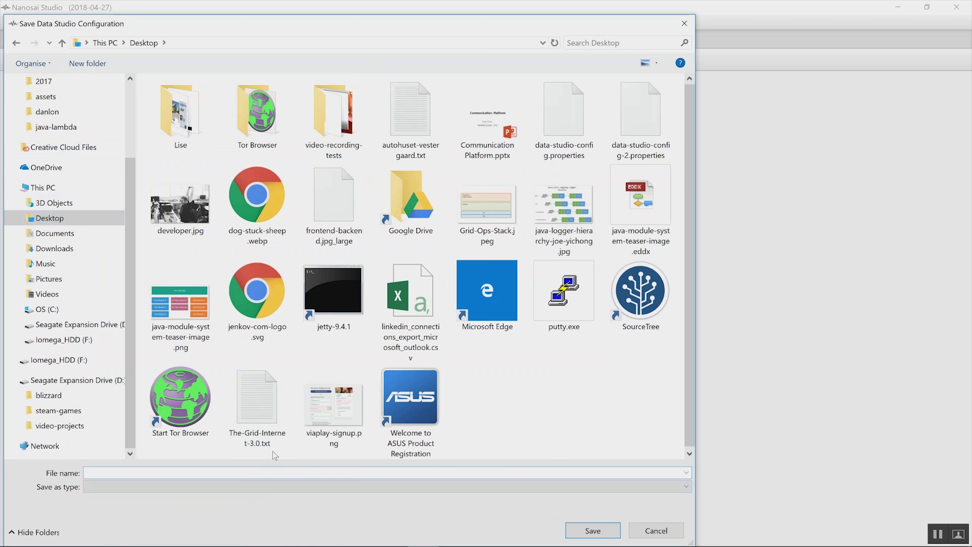
{"action": "type", "text": "my-da"}
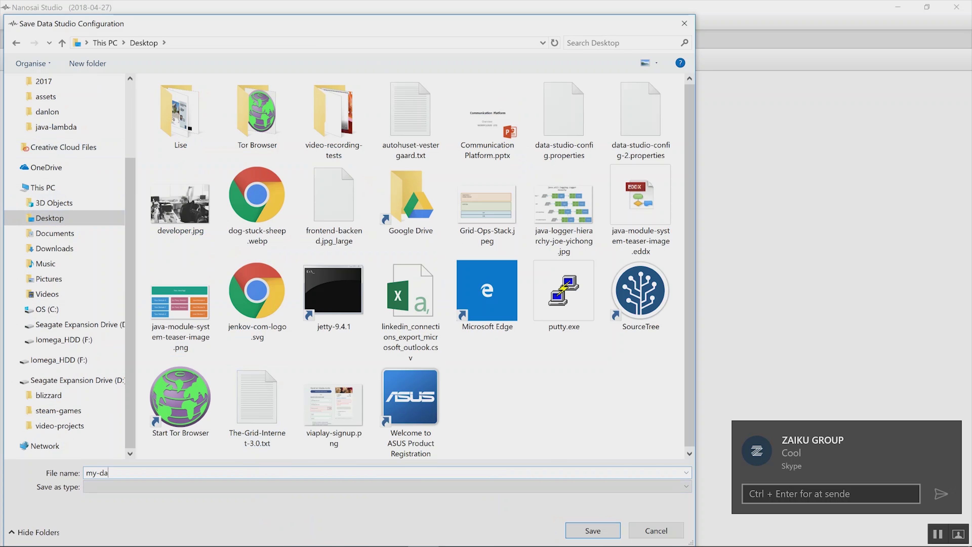
{"action": "type", "text": "shboard"}
{"action": "left_click", "coordinate": [951, 432]}
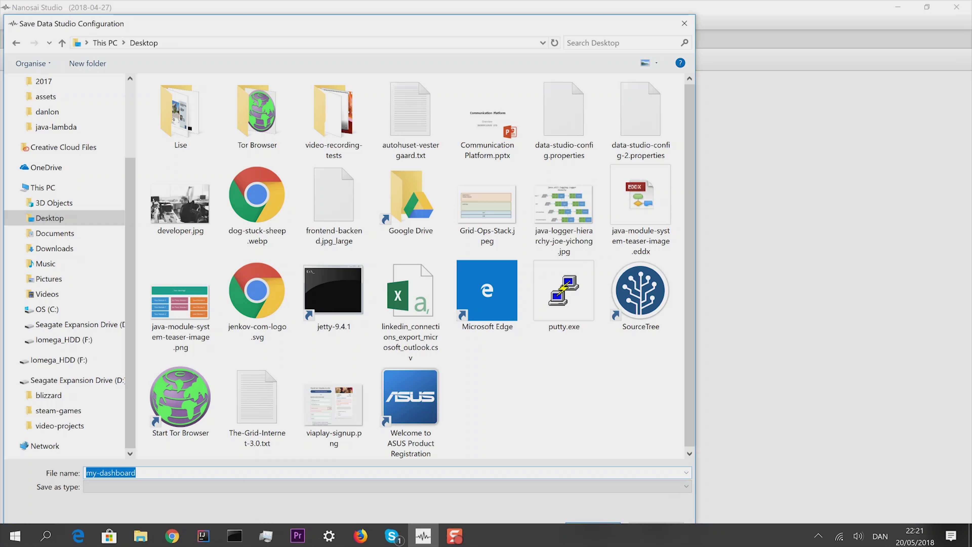
{"action": "key", "text": "Return"}
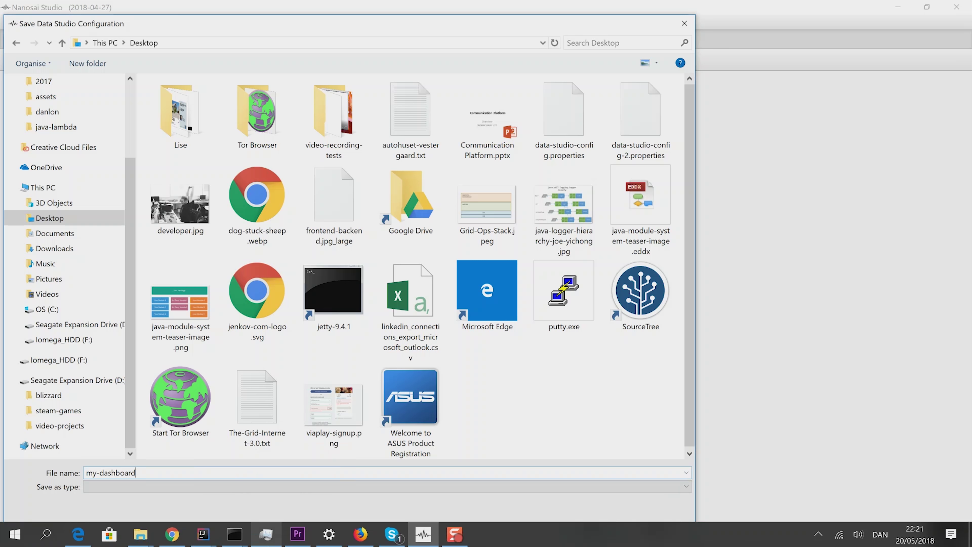
{"action": "type", "text": ".properties"}
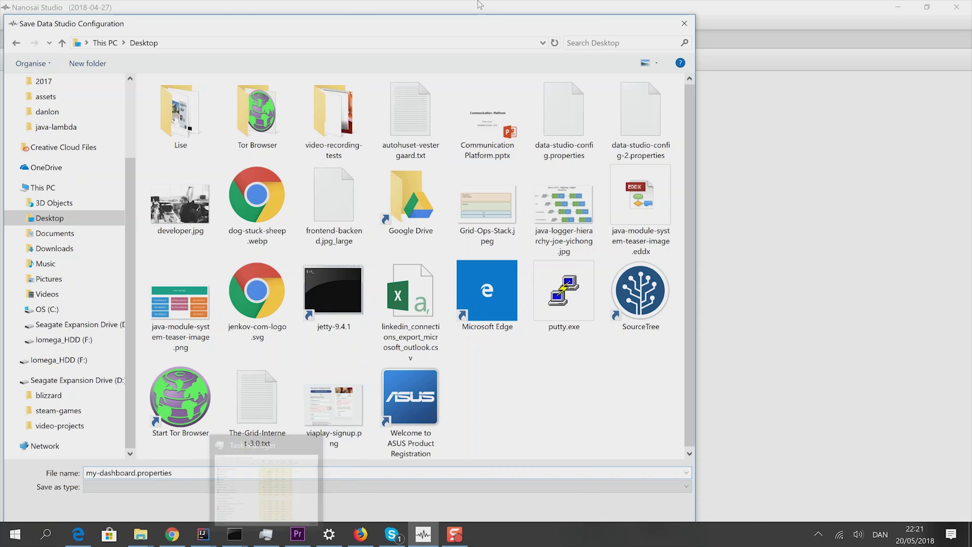
{"action": "left_click_drag", "start_coordinate": [484, 31], "coordinate": [515, 17]}
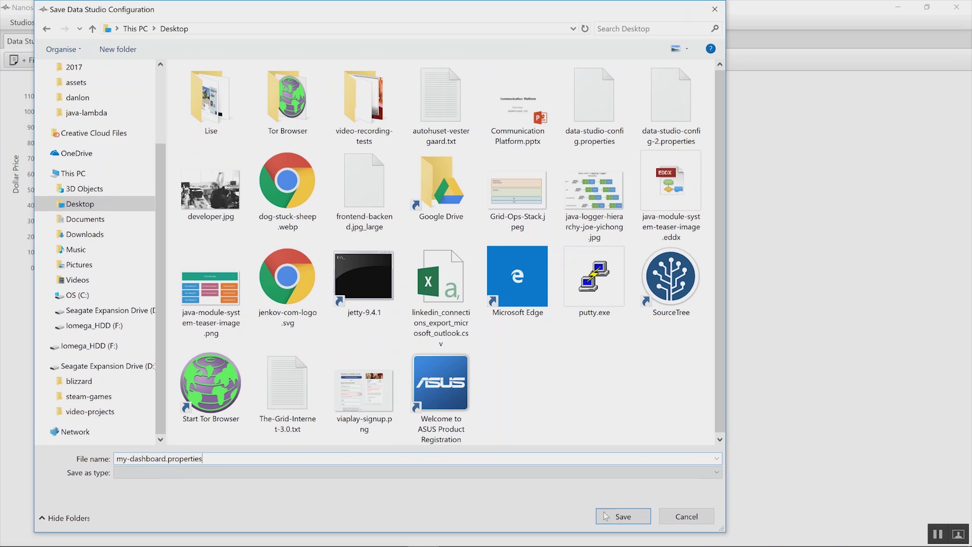
{"action": "left_click", "coordinate": [622, 515]}
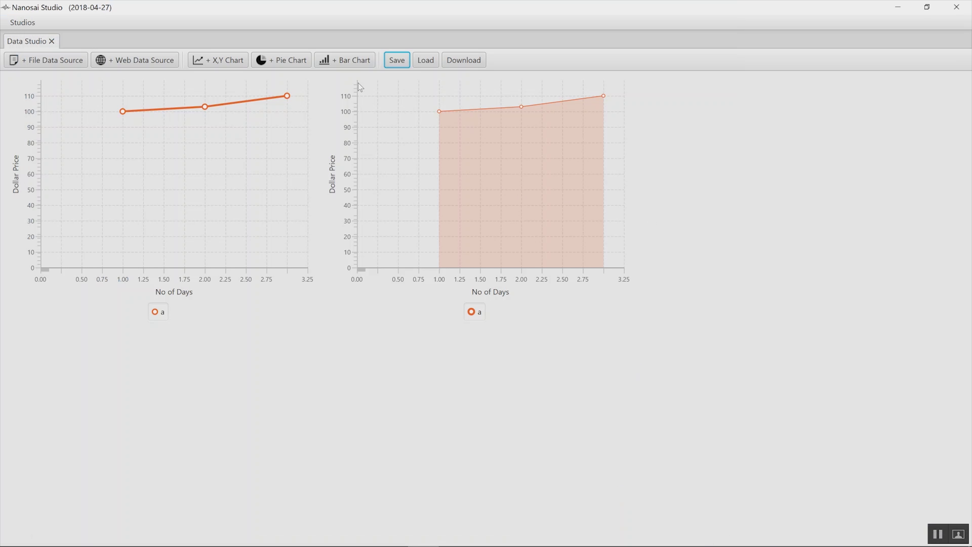
- Open a second, empty Data Studio and switch to it
{"action": "left_click", "coordinate": [22, 24]}
{"action": "left_click", "coordinate": [29, 41]}
{"action": "left_click", "coordinate": [80, 42]}
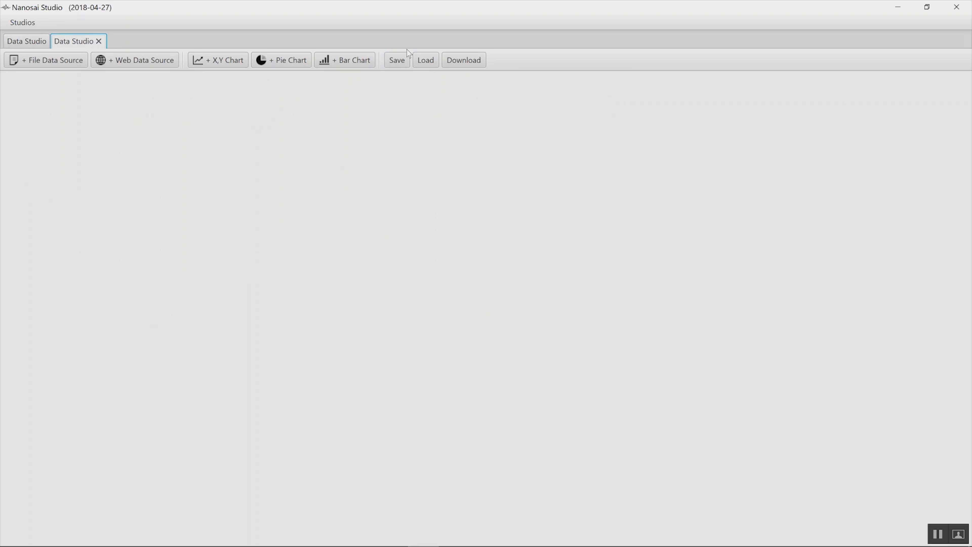
- Load the my-dashboard.properties configuration from the Desktop into the empty Data Studio
{"action": "left_click", "coordinate": [422, 61]}
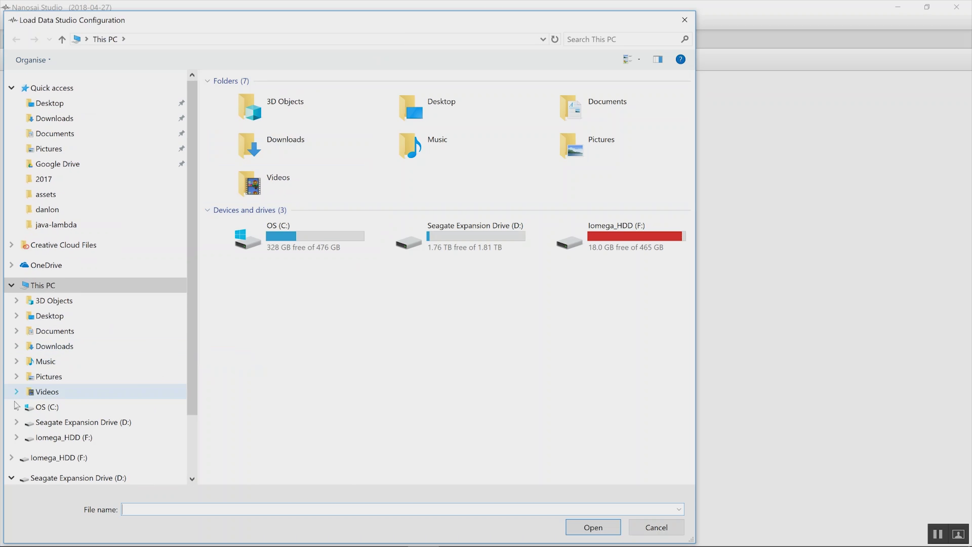
{"action": "scroll", "coordinate": [101, 406], "scroll_direction": "down", "scroll_amount": 2}
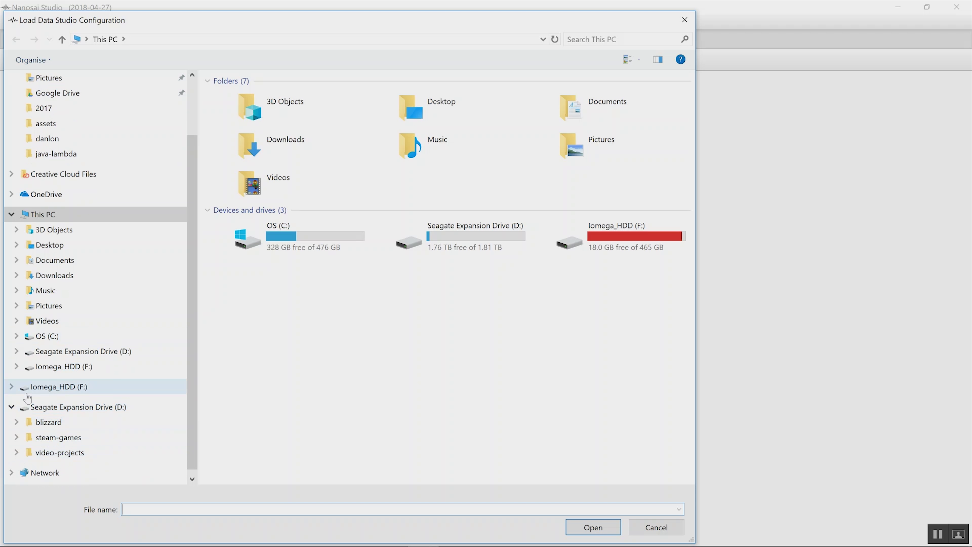
{"action": "left_click", "coordinate": [46, 249]}
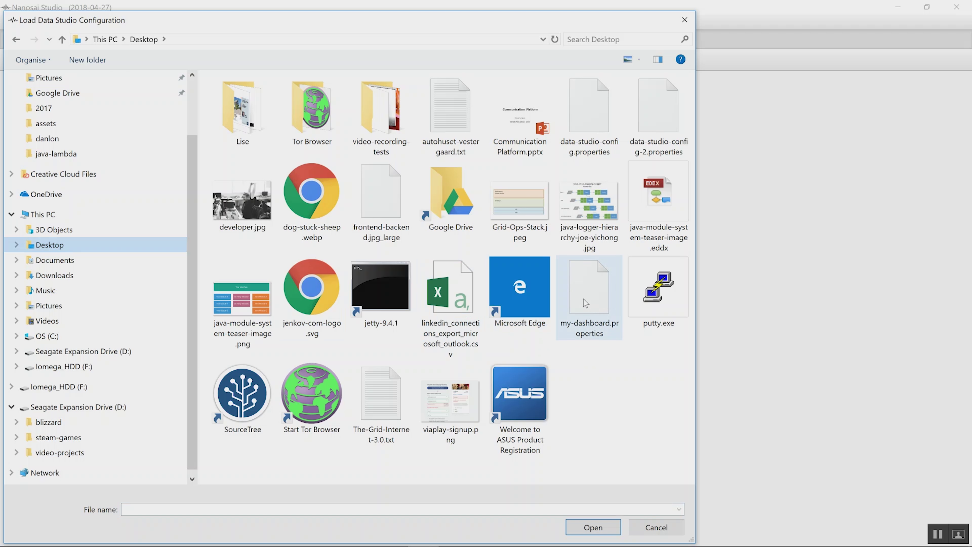
{"action": "left_click", "coordinate": [588, 293]}
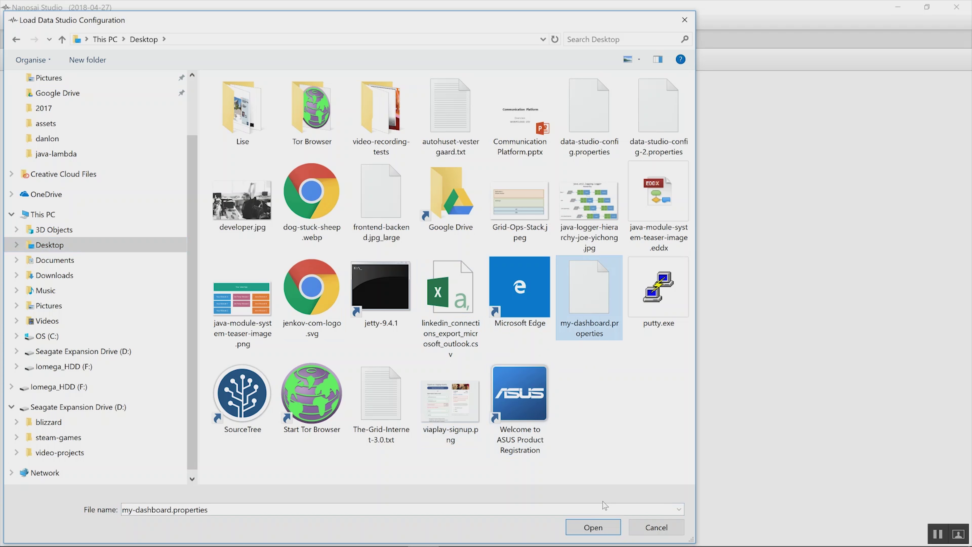
{"action": "left_click", "coordinate": [592, 525]}
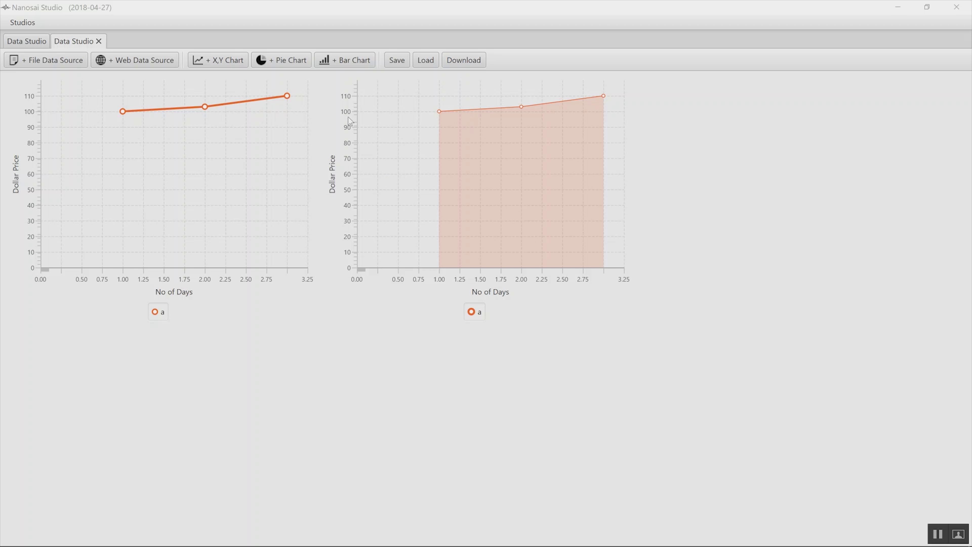
- View the option for downloading a configuration from a URL, and cancel it without entering an address
{"action": "left_click", "coordinate": [460, 61]}
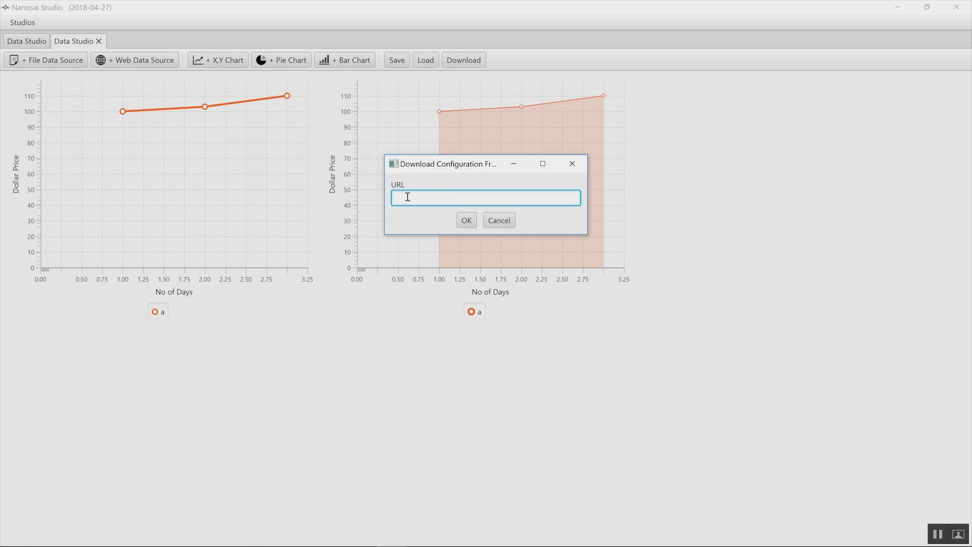
{"action": "left_click", "coordinate": [497, 218]}
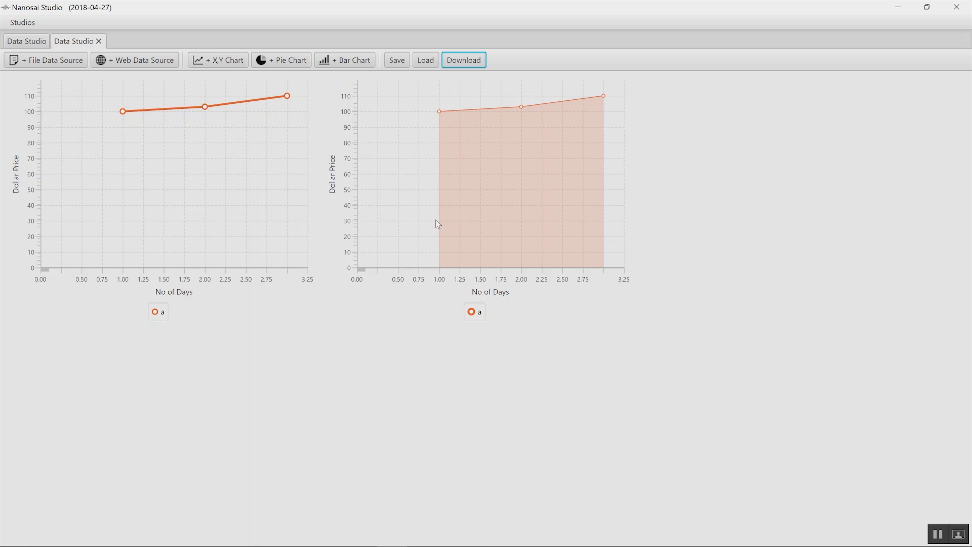